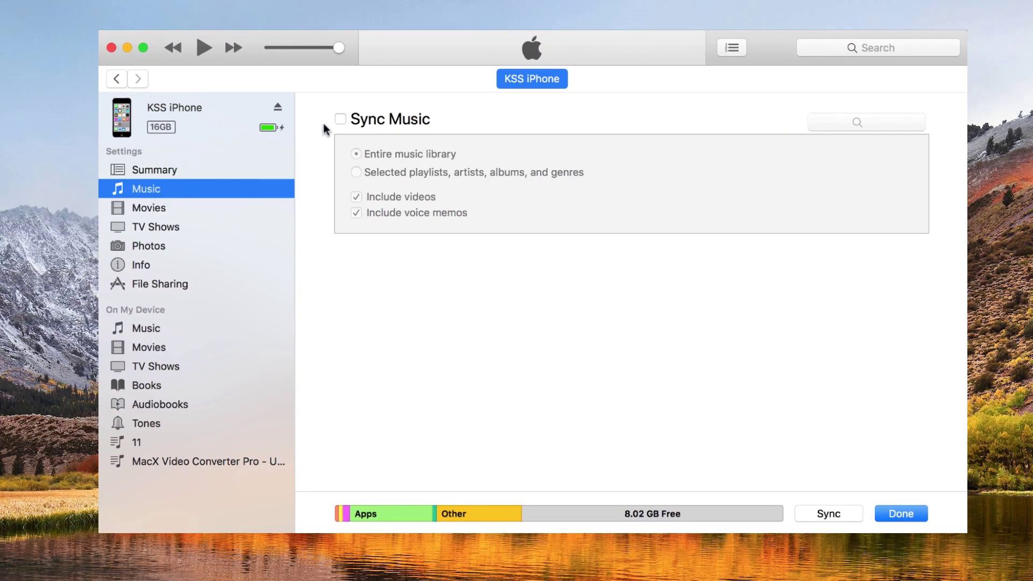
Enable music syncing for KSS iPhone in iTunes, then show its 33-song library in MacX MediaTrans.
click(340, 119)
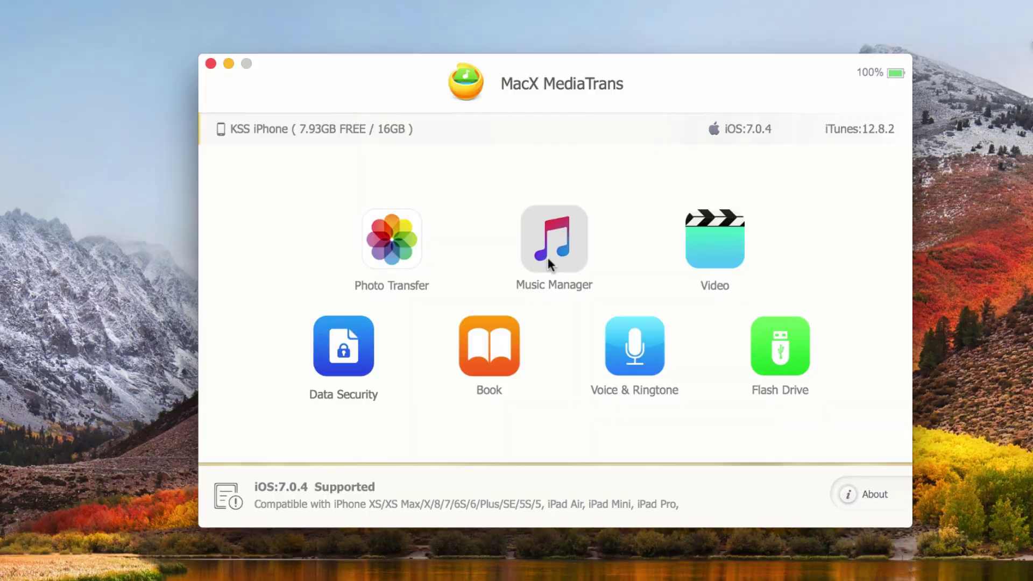
click(547, 257)
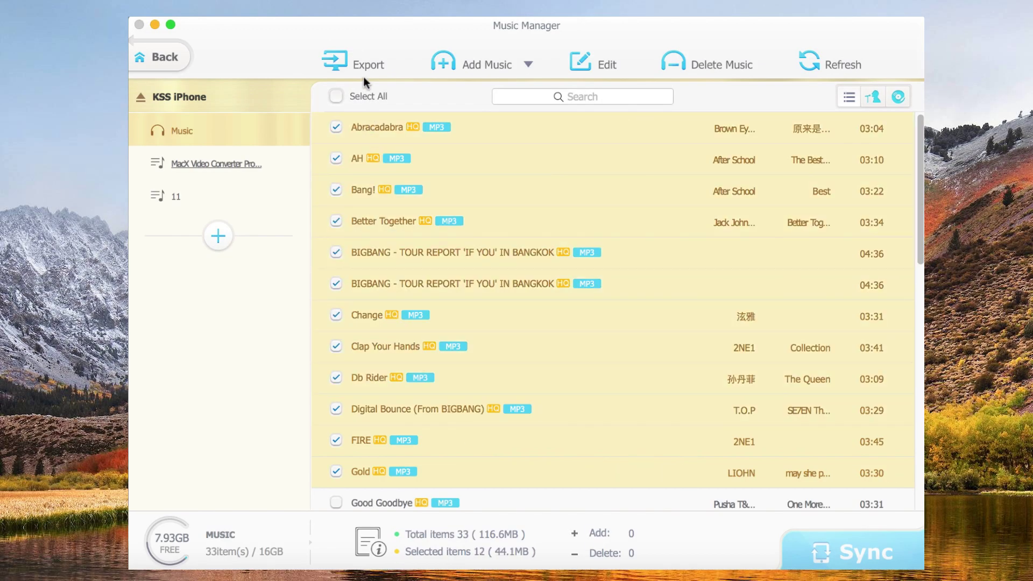
Export the checked songs, dismiss Edit Information unchanged, and name a new playlist 'my song'.
click(370, 67)
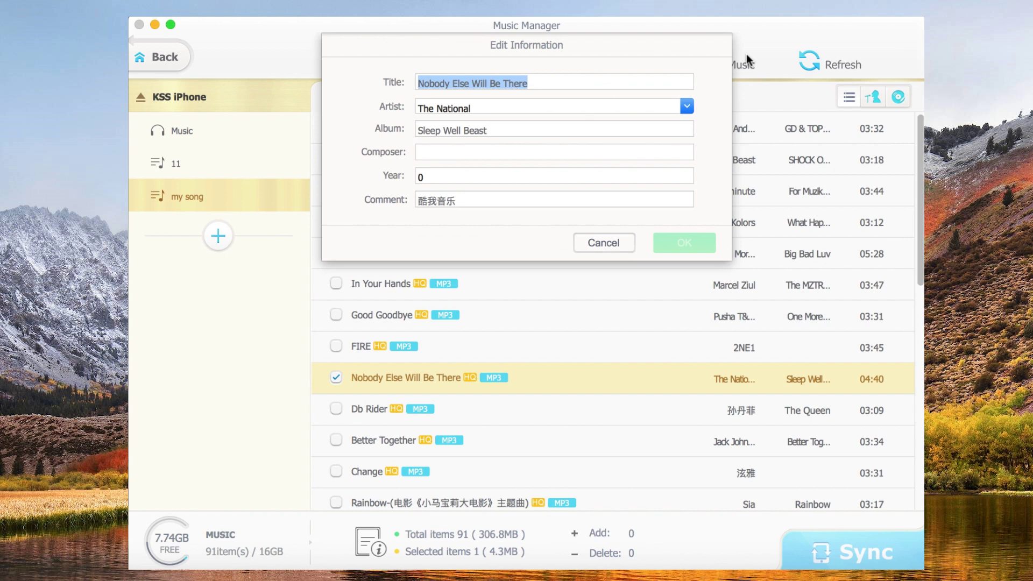
click(603, 244)
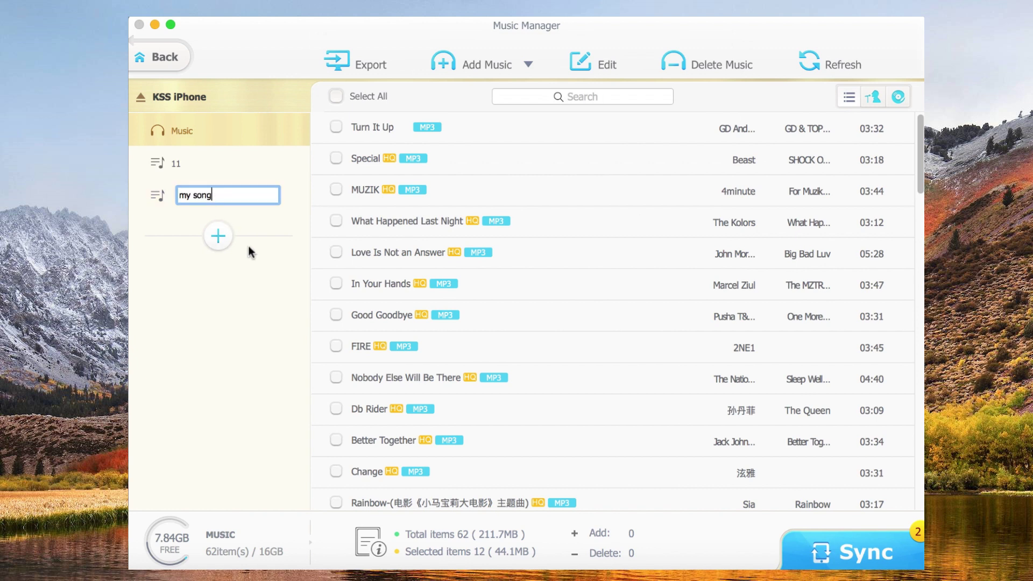
key(Return)
Add a folder of songs to 'my song' and sync the 60 items to the iPhone.
click(179, 195)
click(480, 68)
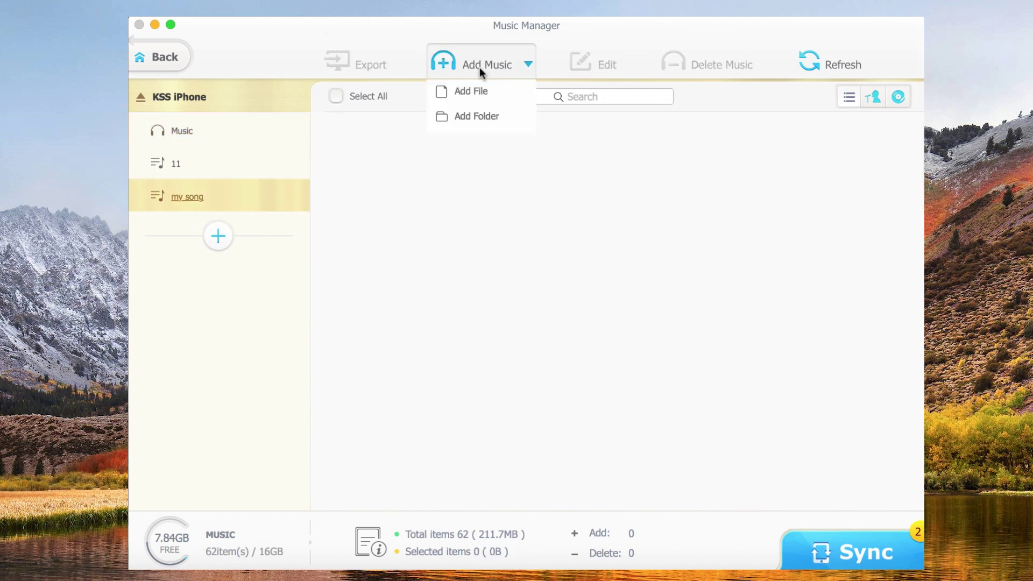
click(477, 115)
click(845, 548)
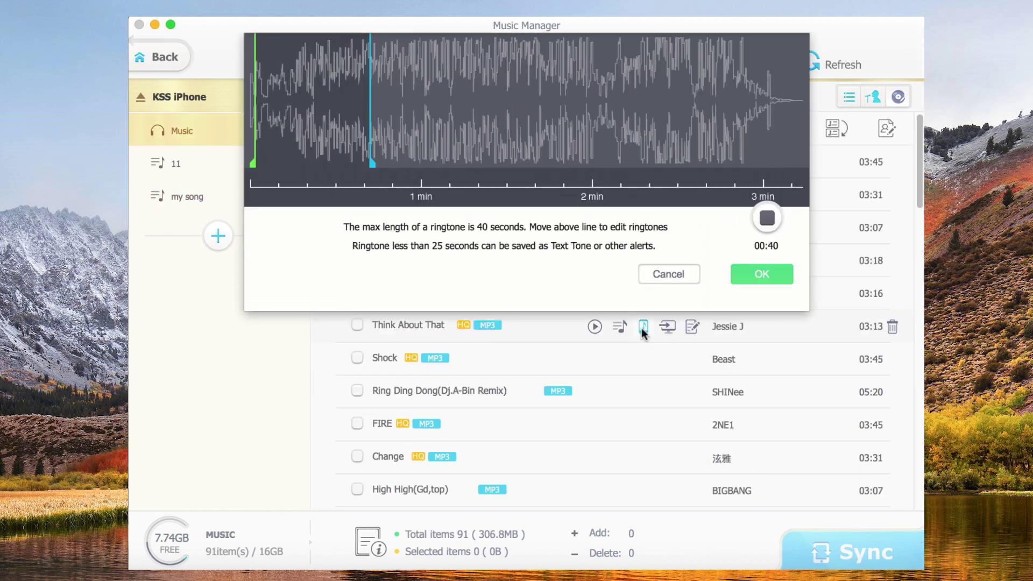
Trim a 40-second ringtone from Think About That, save it, and sync it to the iPhone.
drag(339, 103, 500, 103)
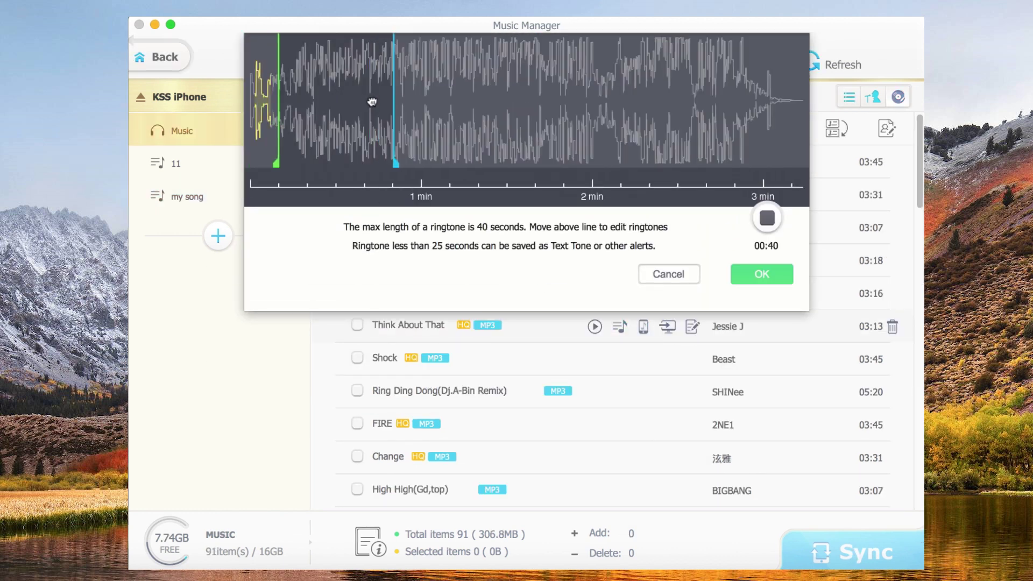
click(760, 274)
click(862, 550)
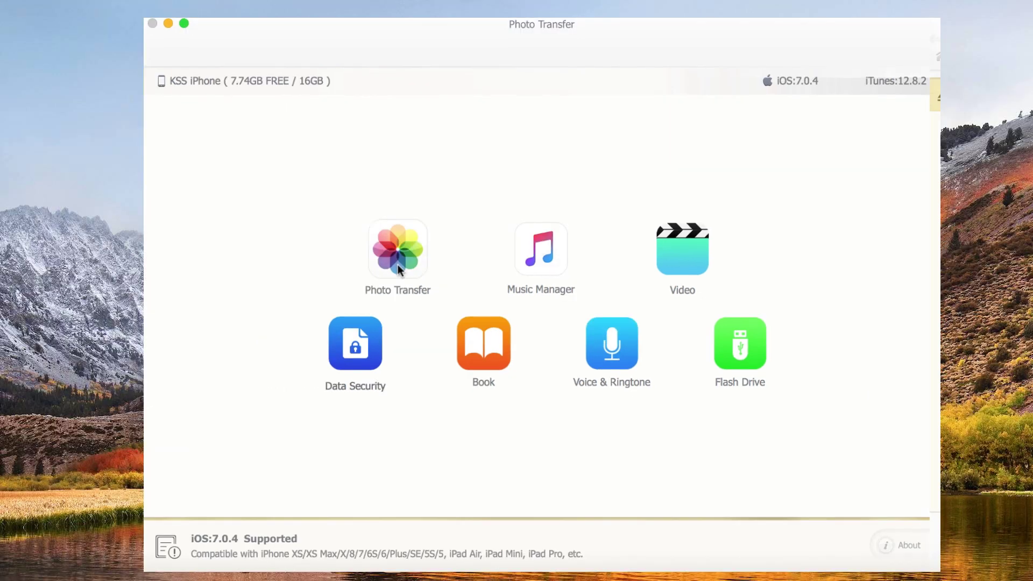
Export six pic album photos as JPG, then drop the flowers and stretching photos from additions.
drag(327, 146, 662, 335)
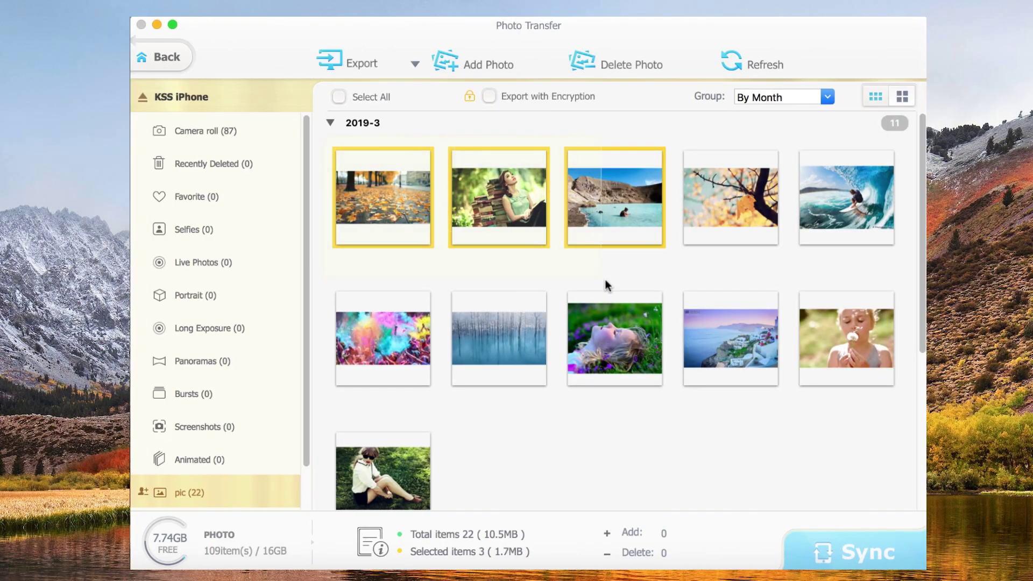
click(387, 65)
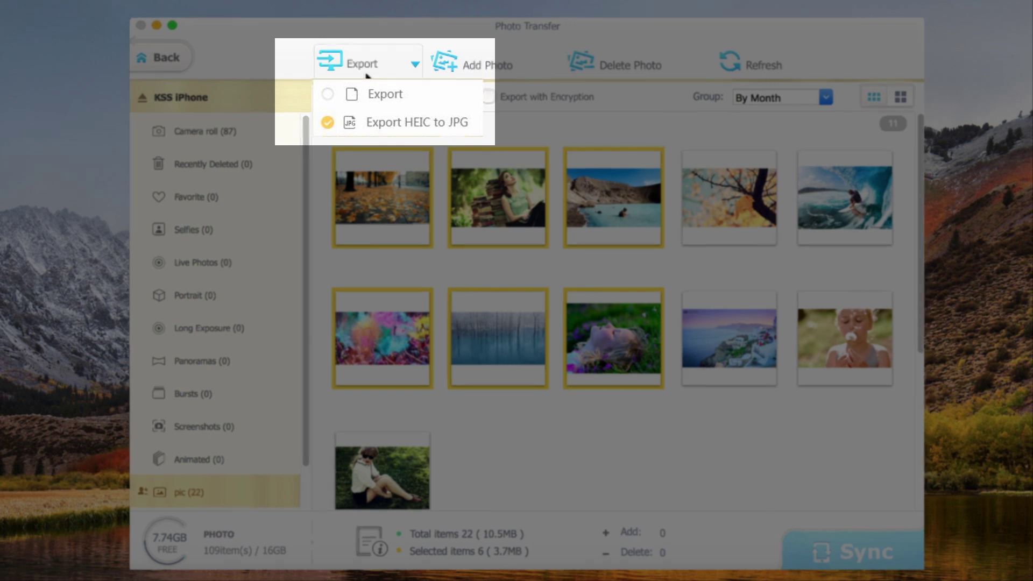
click(380, 93)
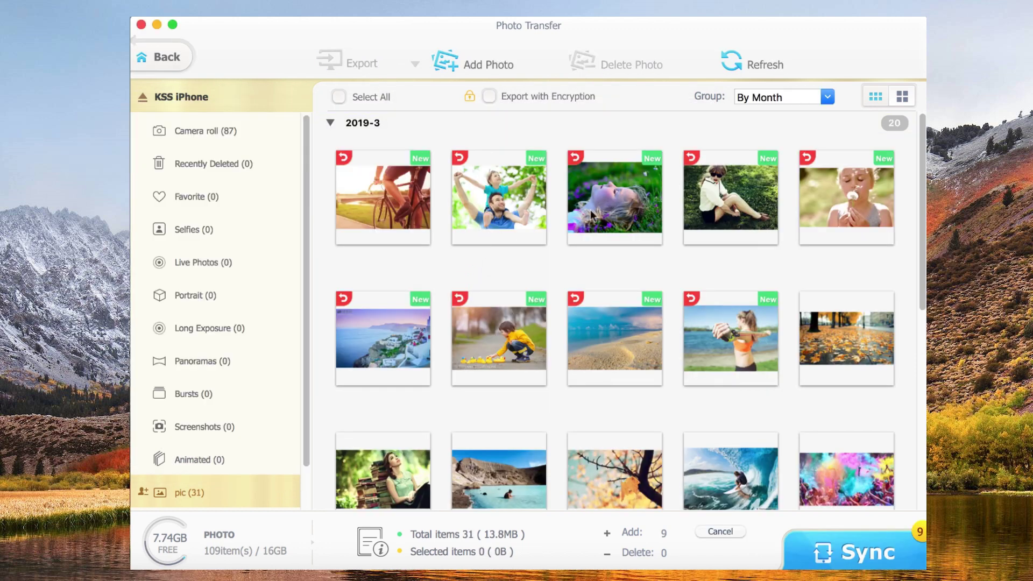
click(576, 158)
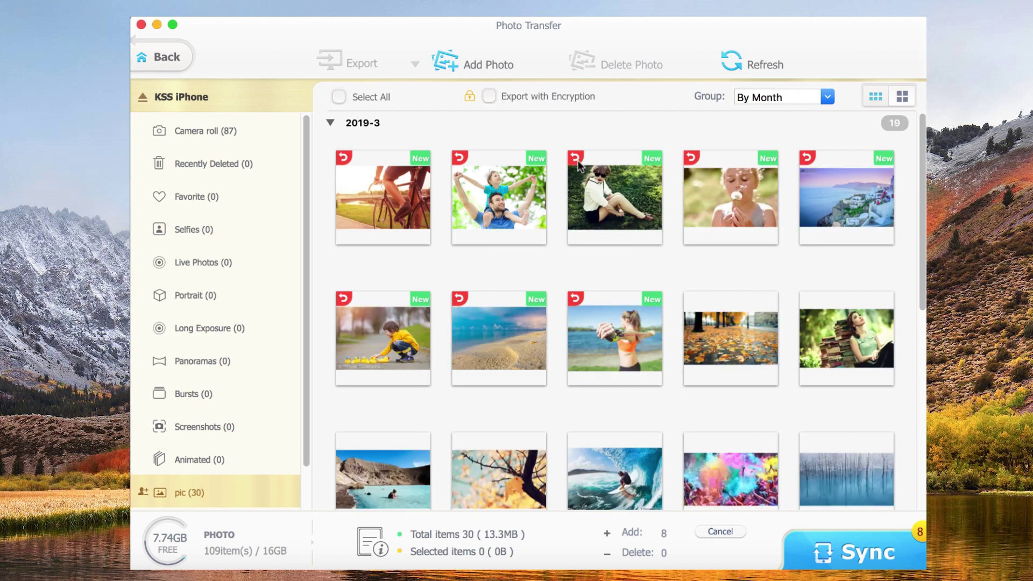
click(576, 298)
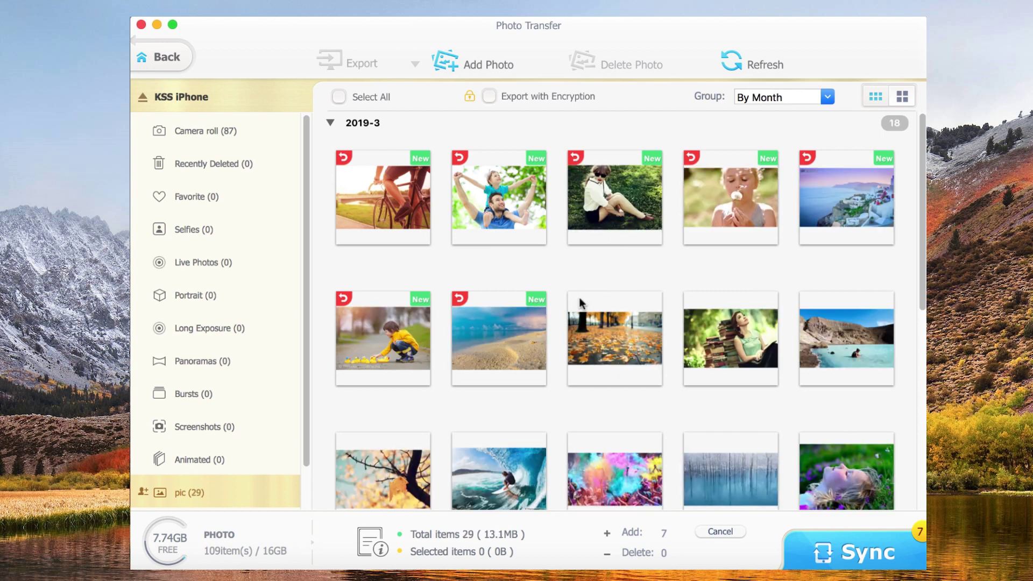